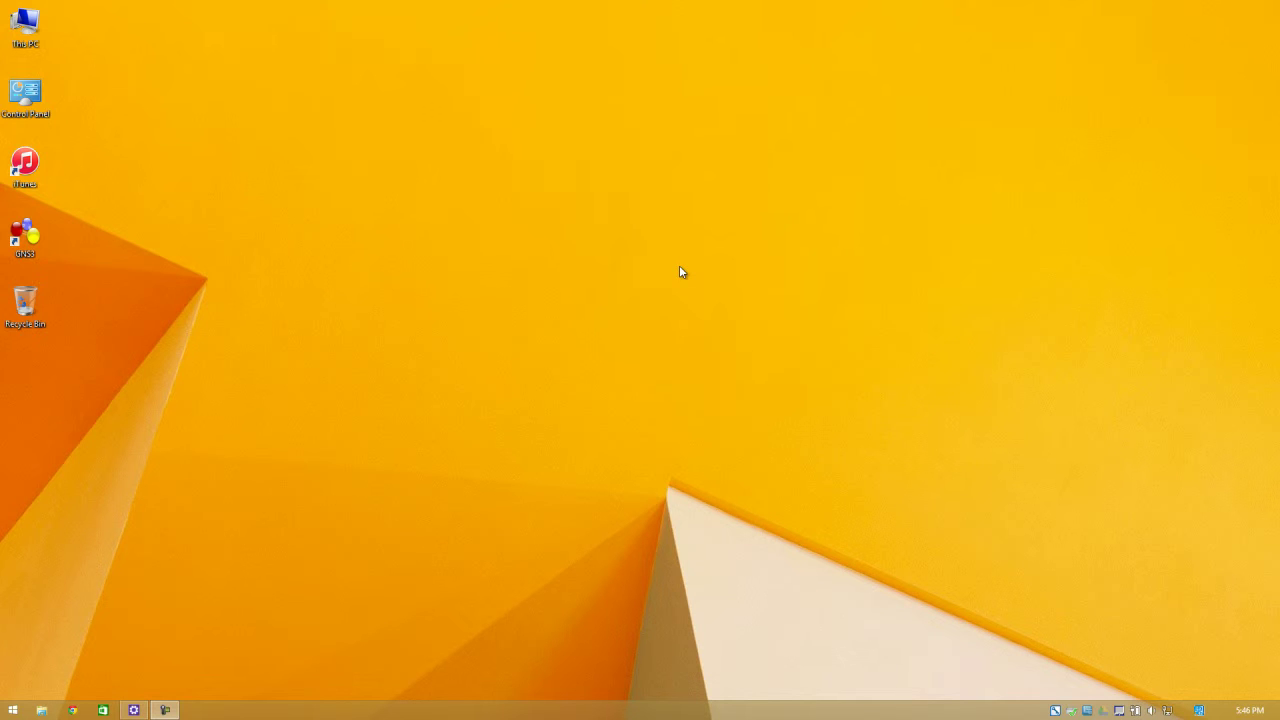
- Open the network adapter list through Control Panel's Network and Sharing Center
click(12, 711)
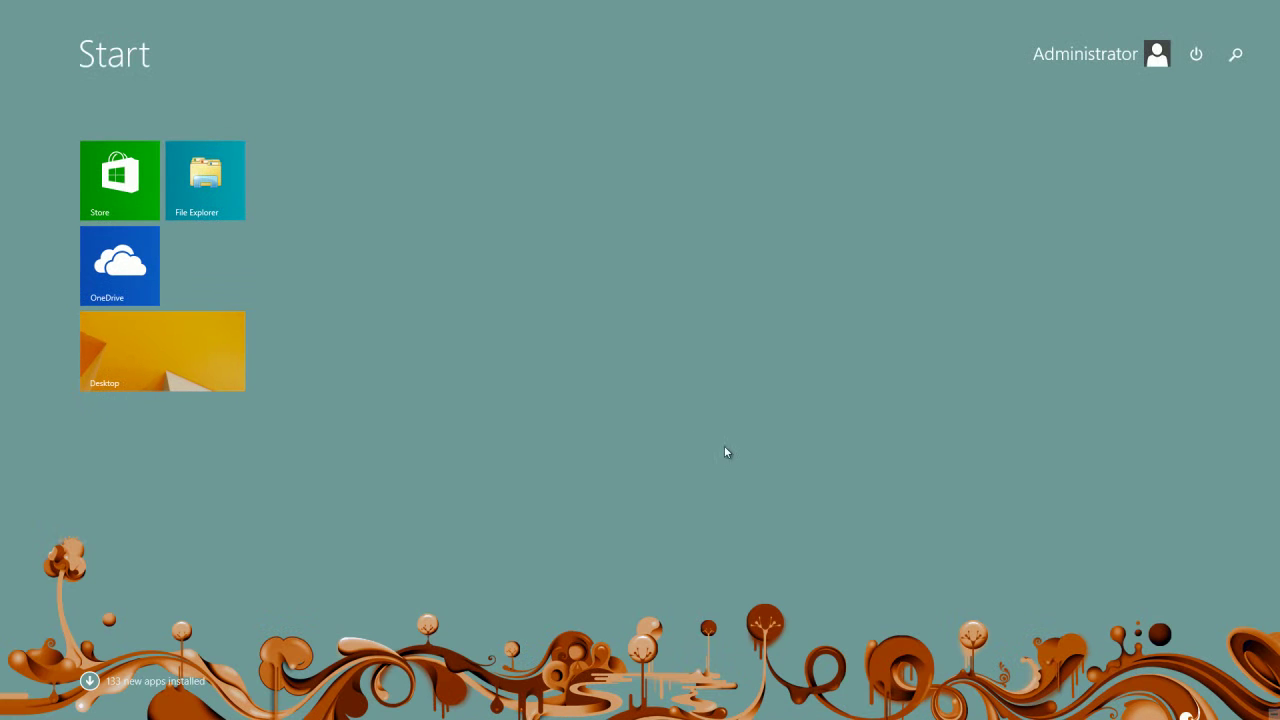
text(control Panel)
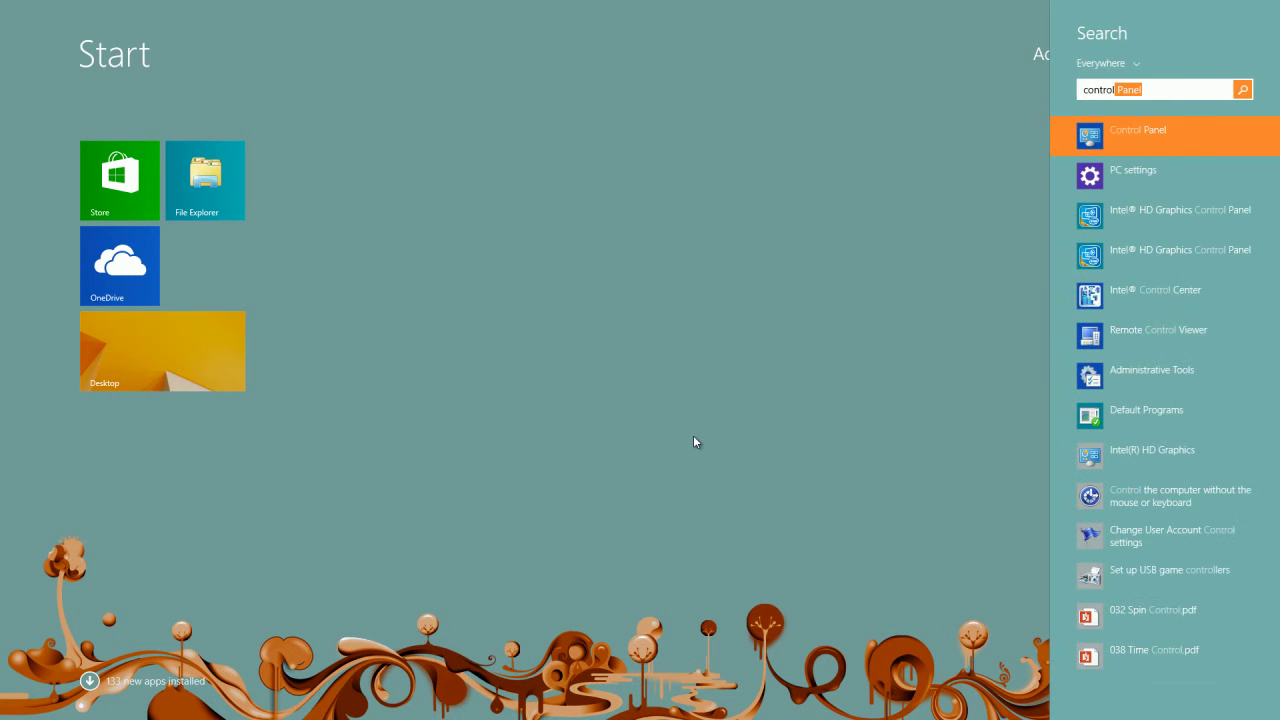
click(1147, 135)
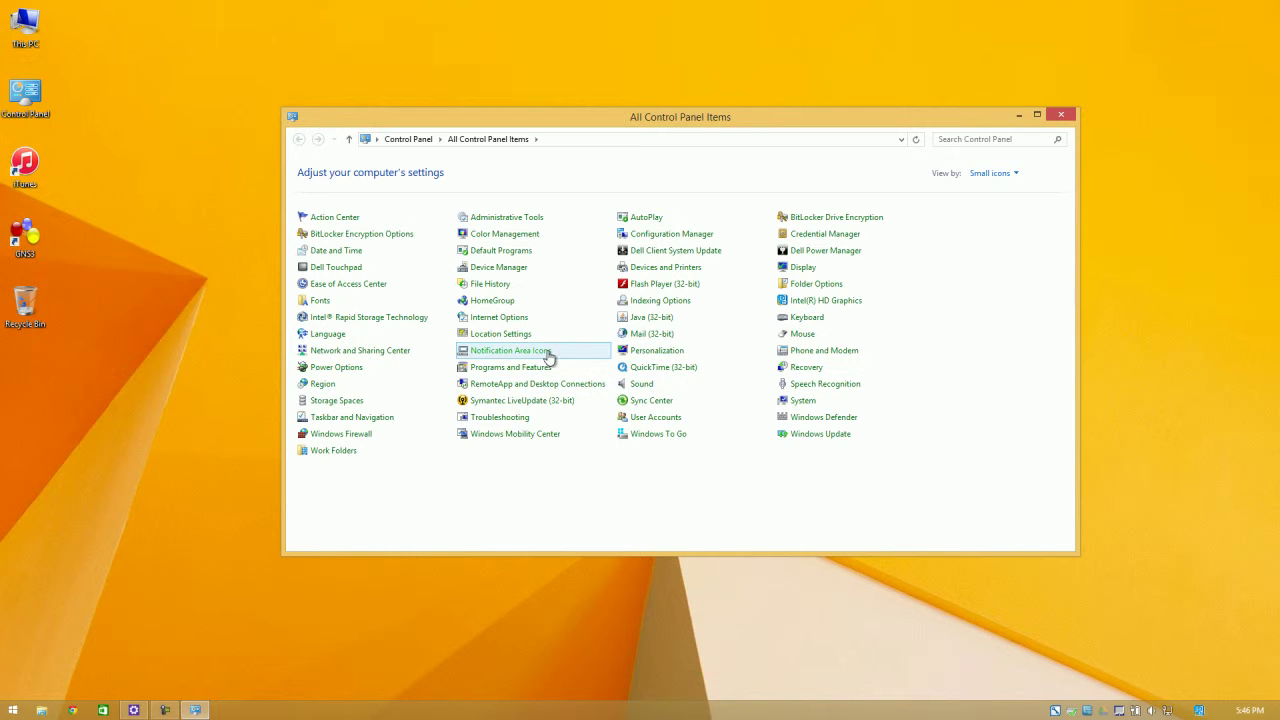
click(371, 357)
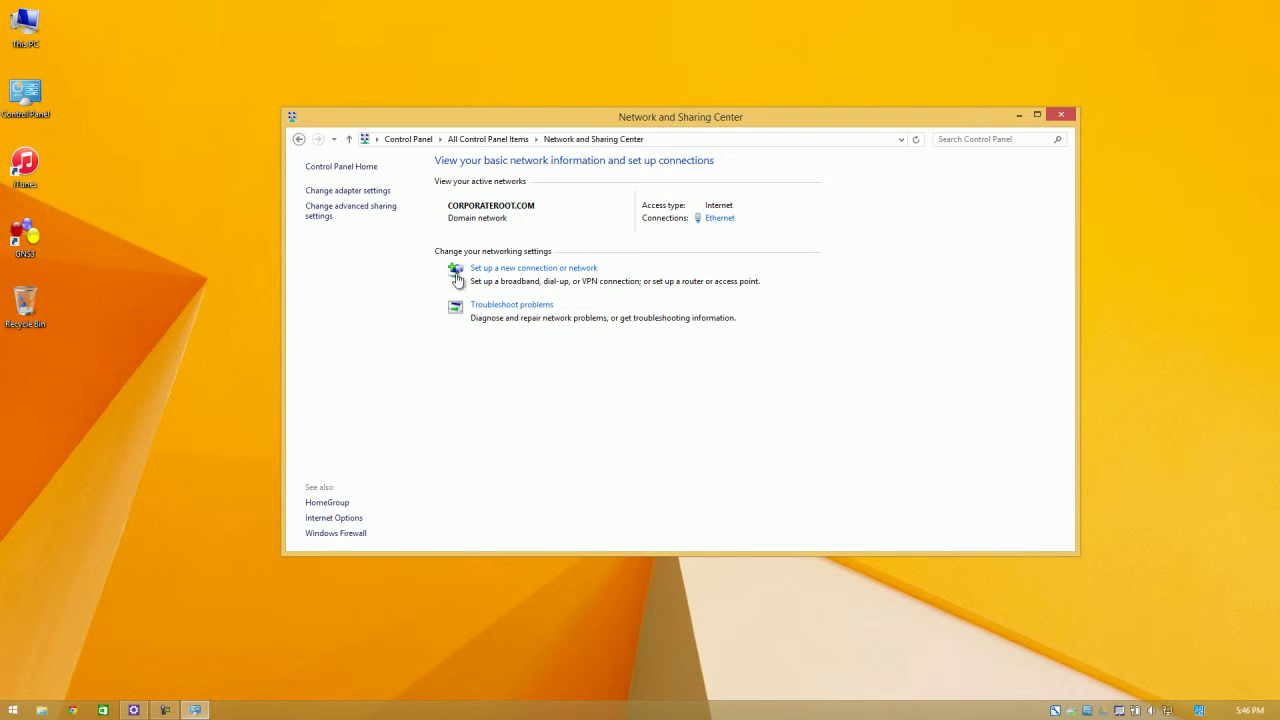
click(358, 192)
drag(475, 137, 460, 101)
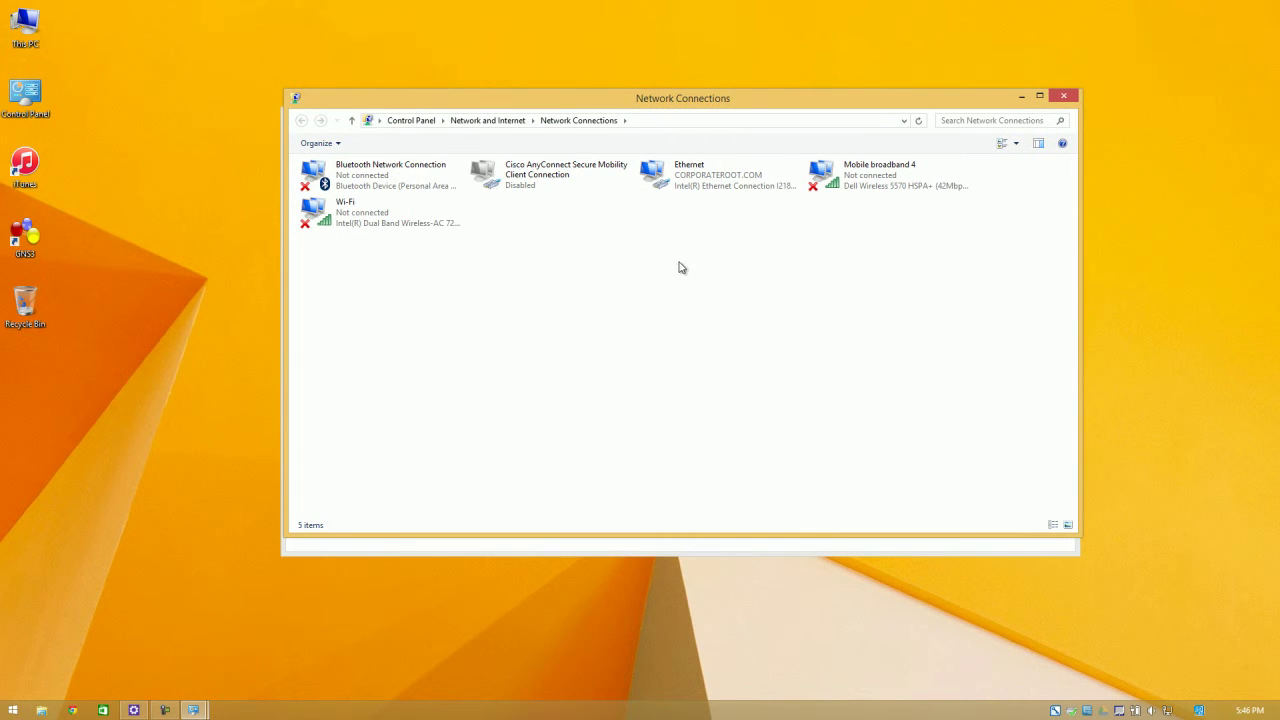
click(688, 181)
click(706, 240)
click(358, 216)
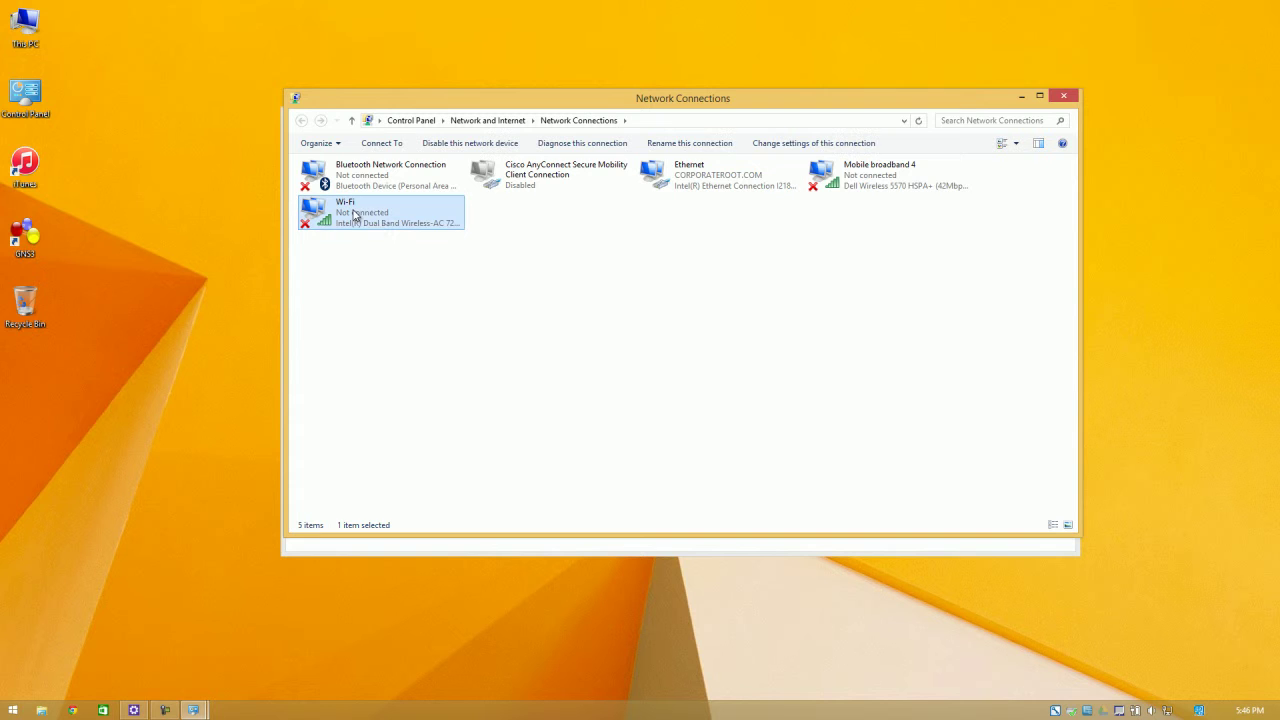
click(717, 180)
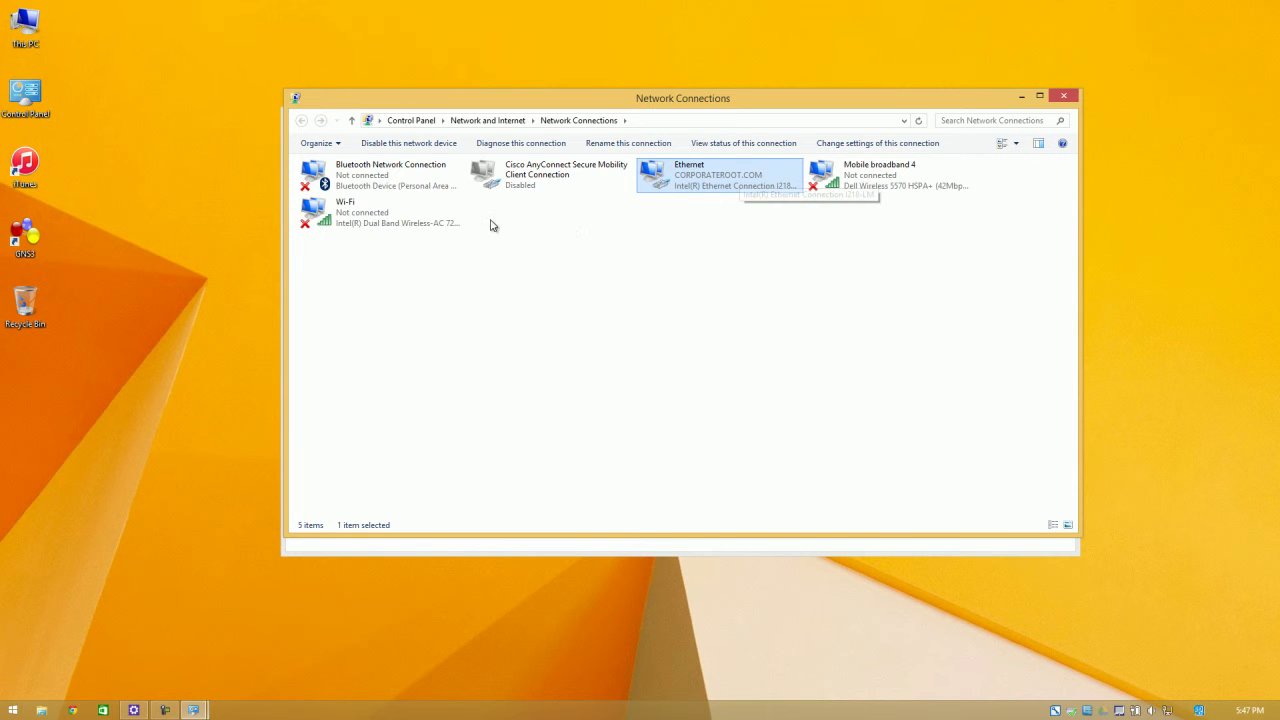
click(381, 219)
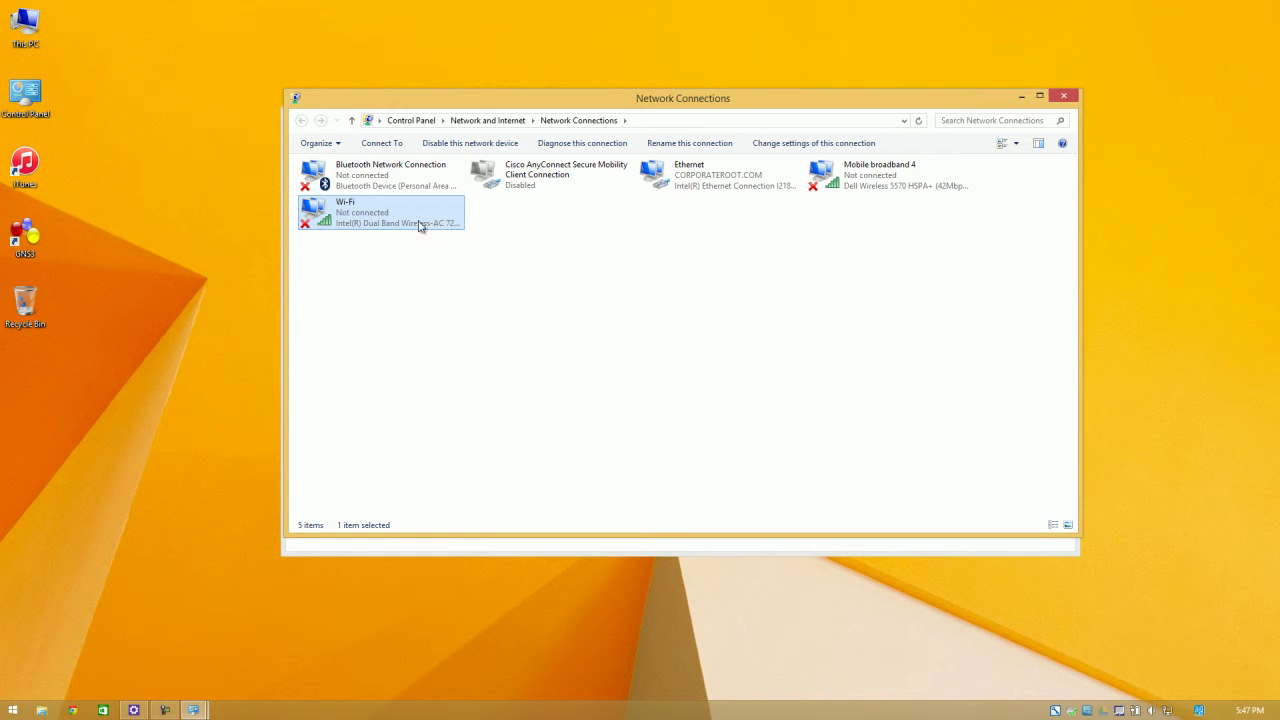
click(688, 181)
click(429, 220)
click(711, 189)
click(443, 220)
click(690, 177)
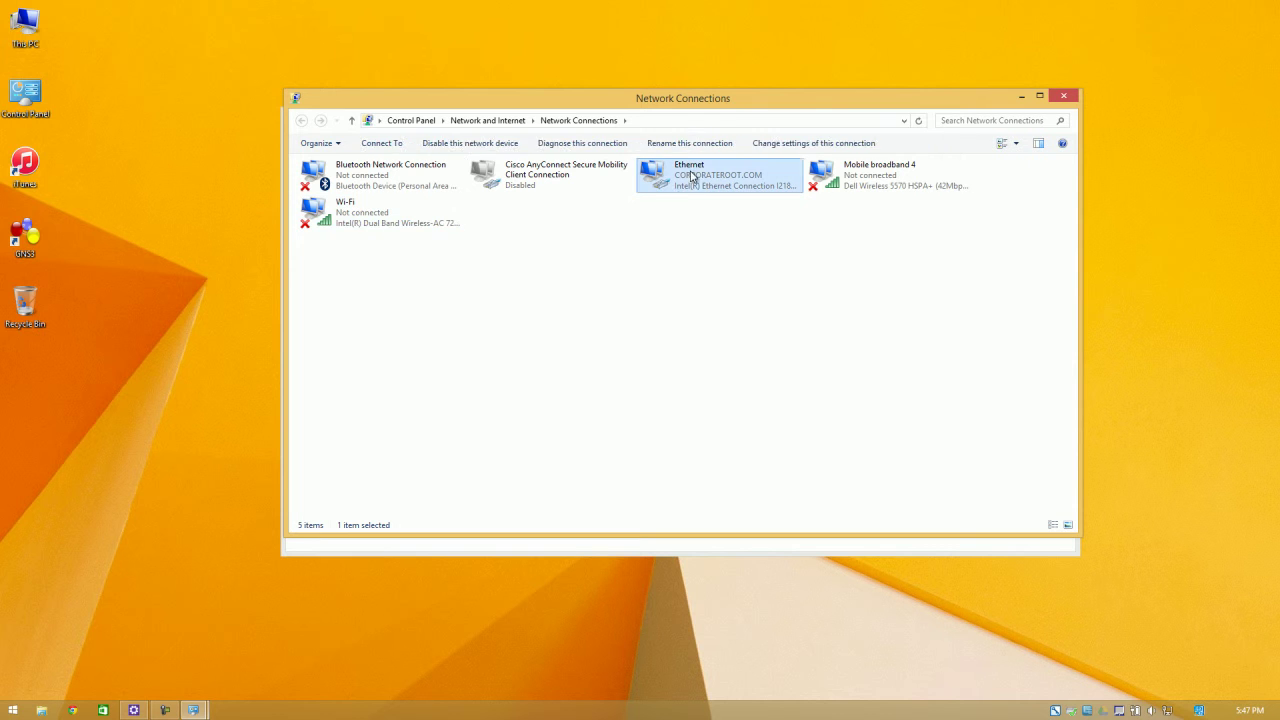
click(420, 221)
click(584, 280)
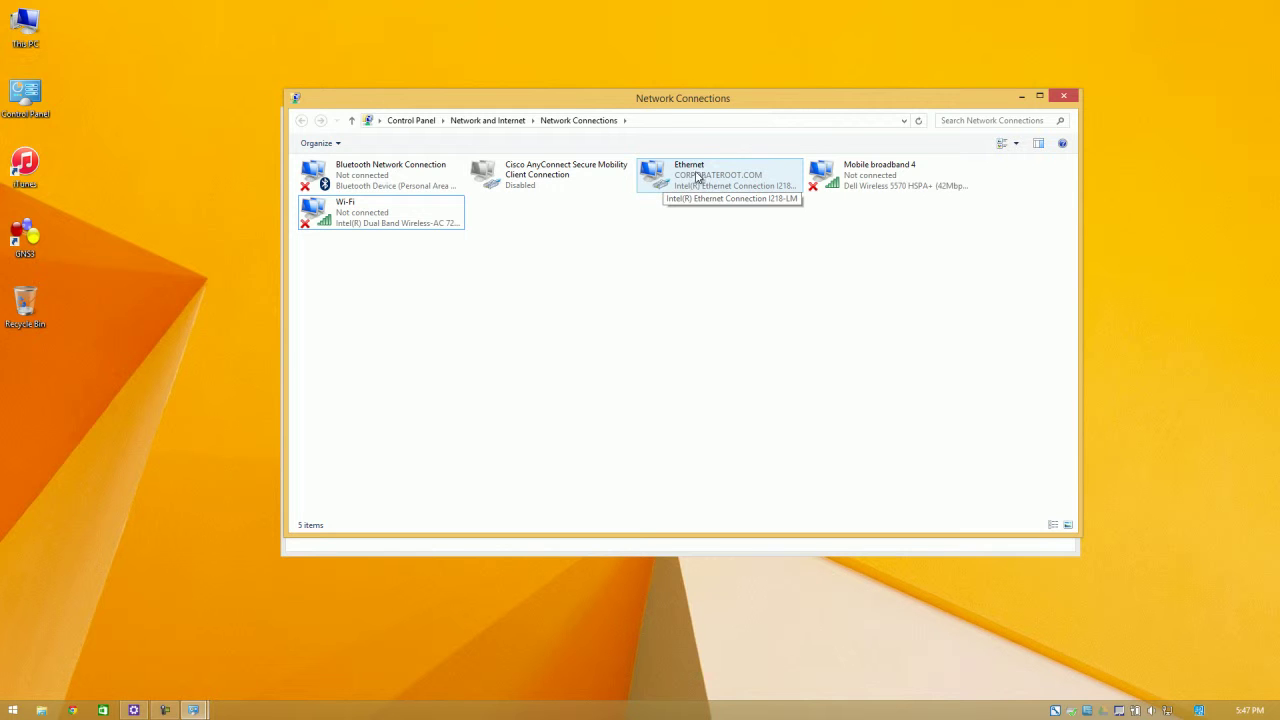
- Open the Internet Protocol Version 4 (TCP/IPv4) properties of the Ethernet adapter
right_click(692, 178)
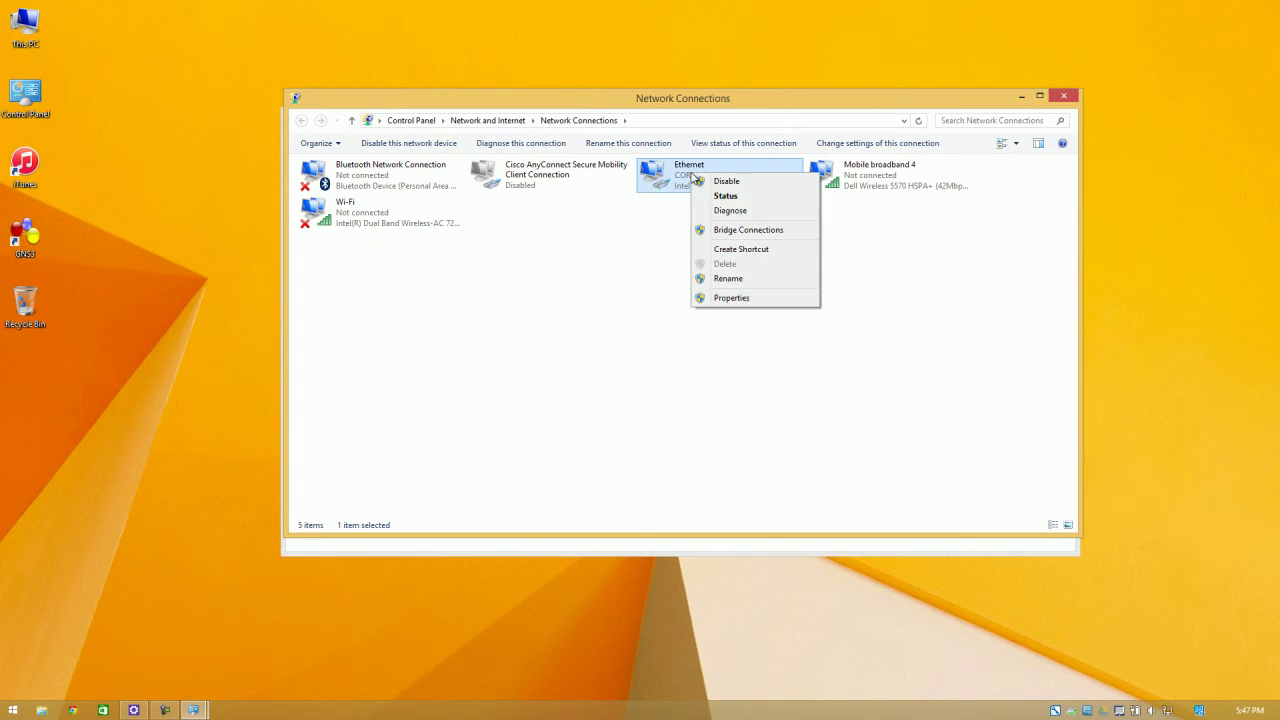
click(748, 299)
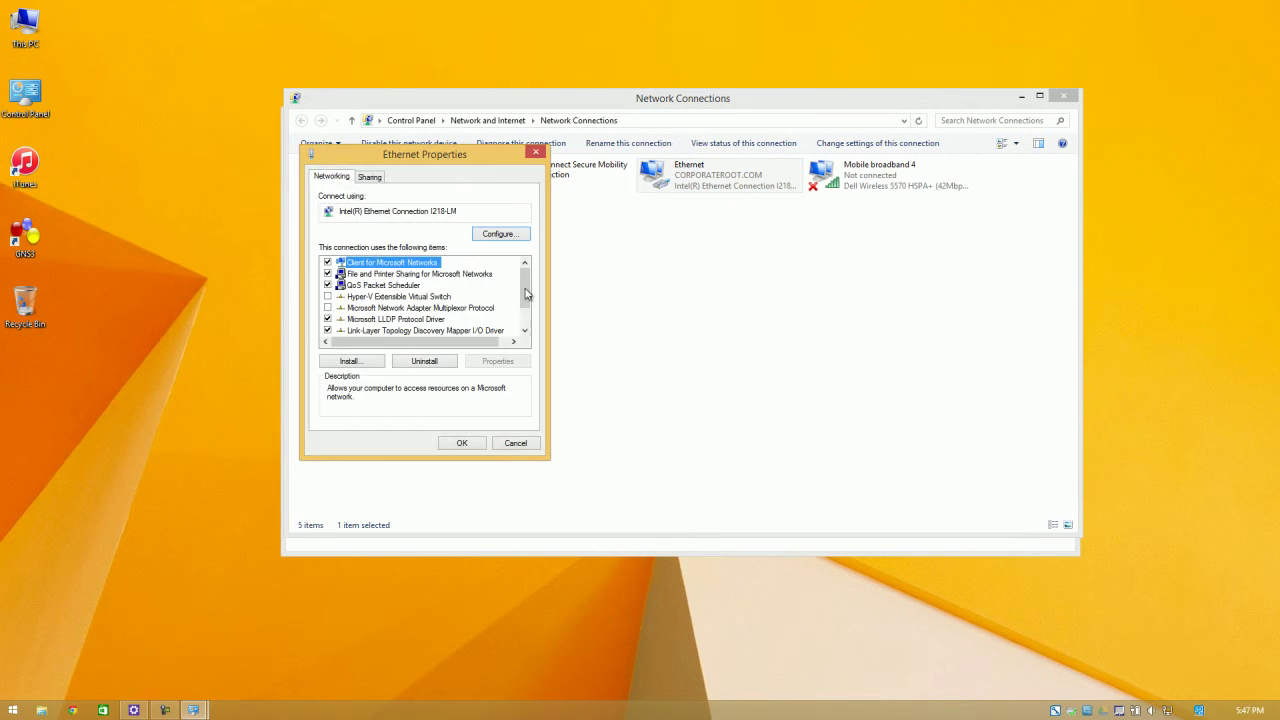
scroll(507, 293, down, 1)
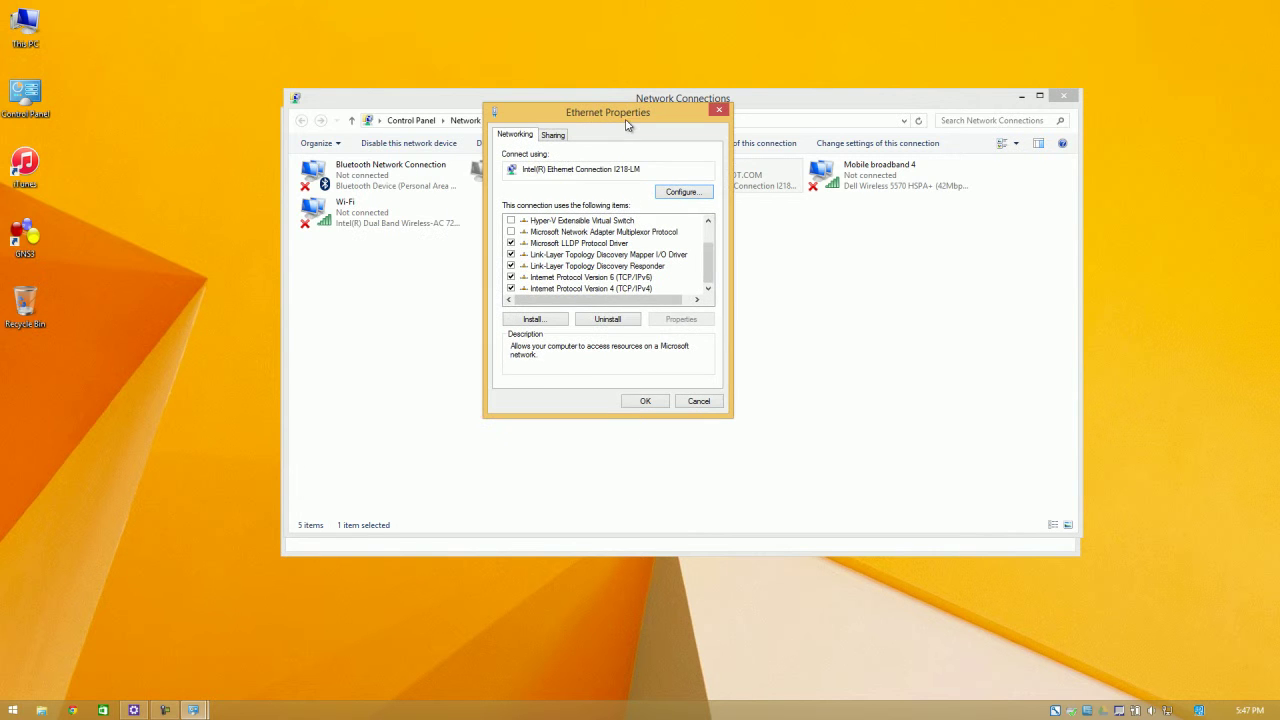
click(561, 289)
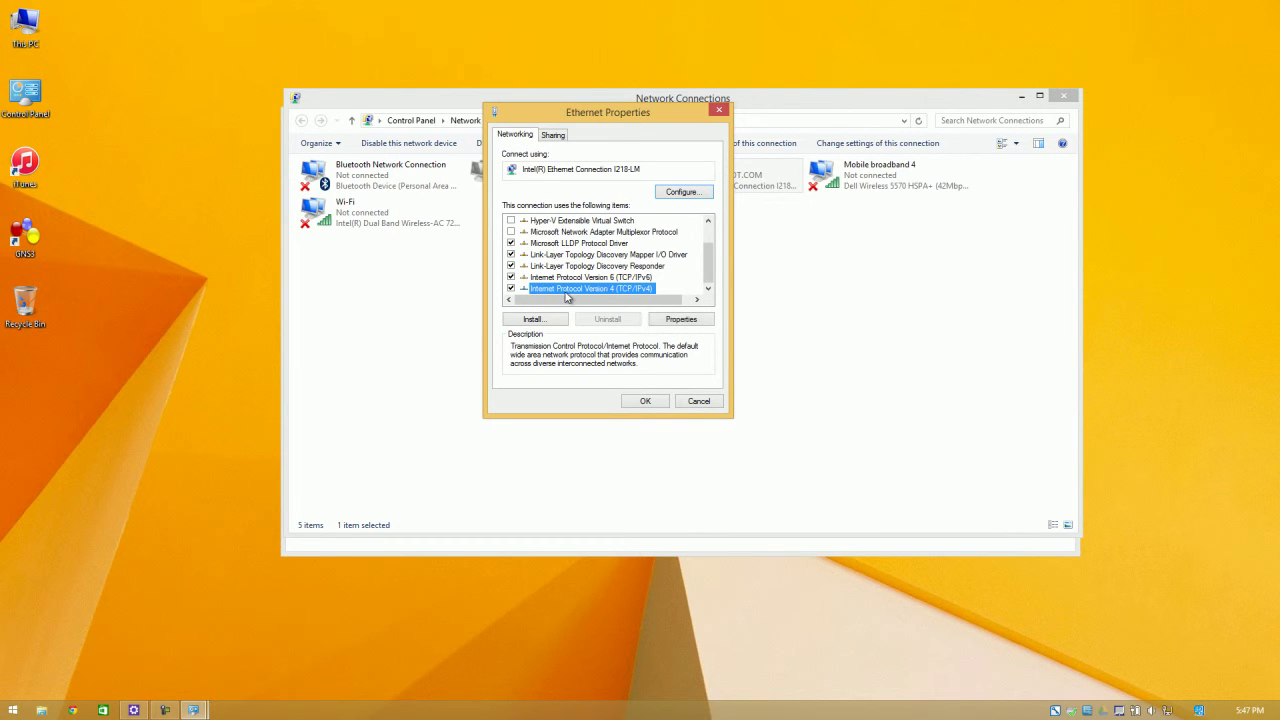
click(614, 279)
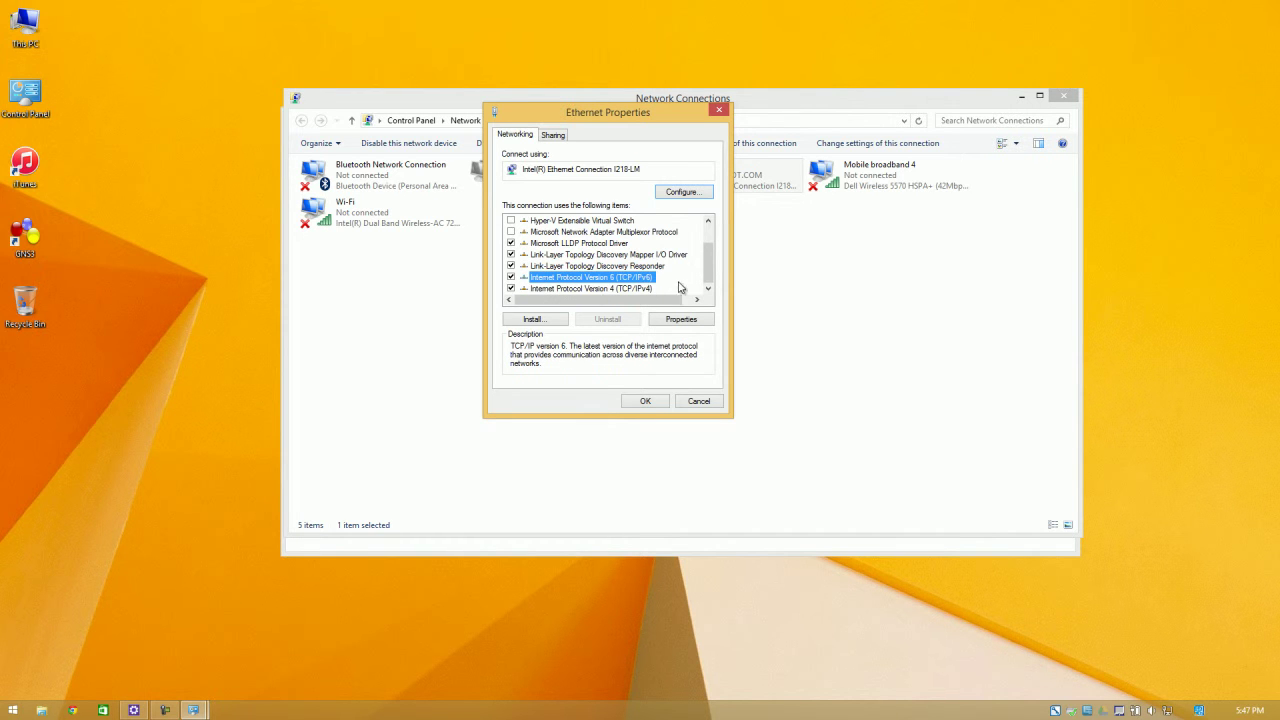
click(586, 290)
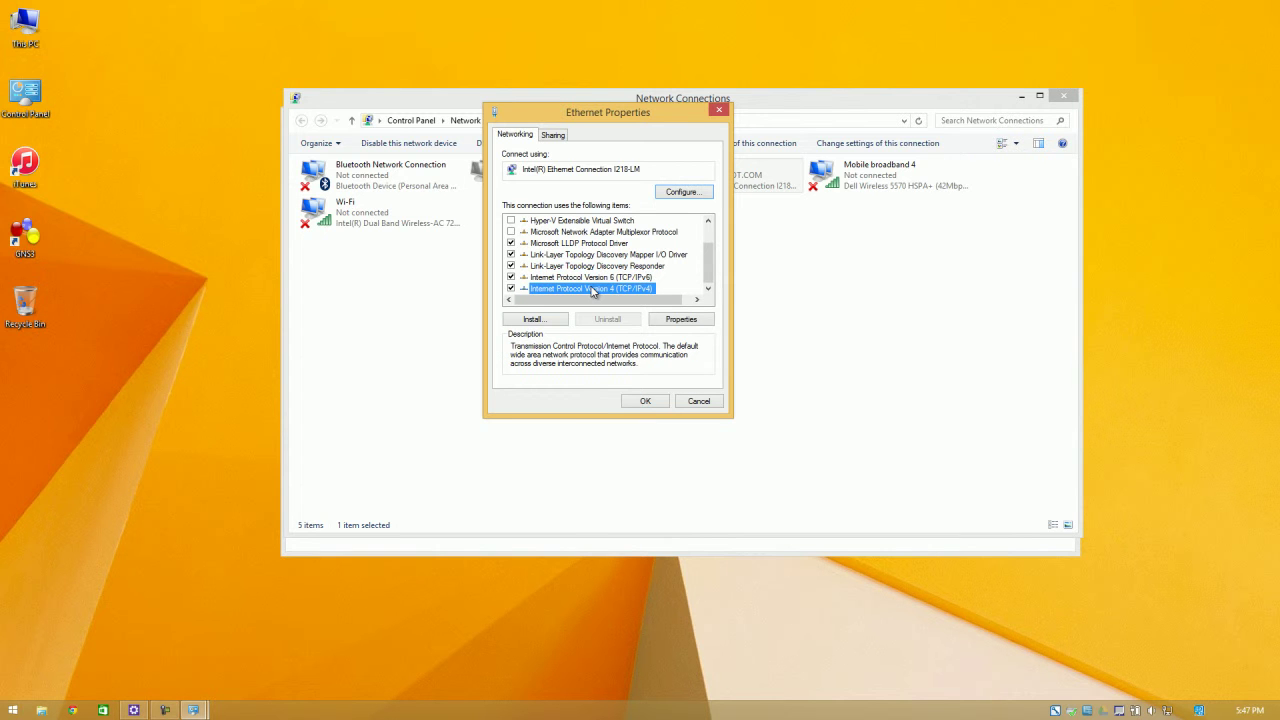
click(681, 319)
click(678, 320)
drag(641, 168, 720, 111)
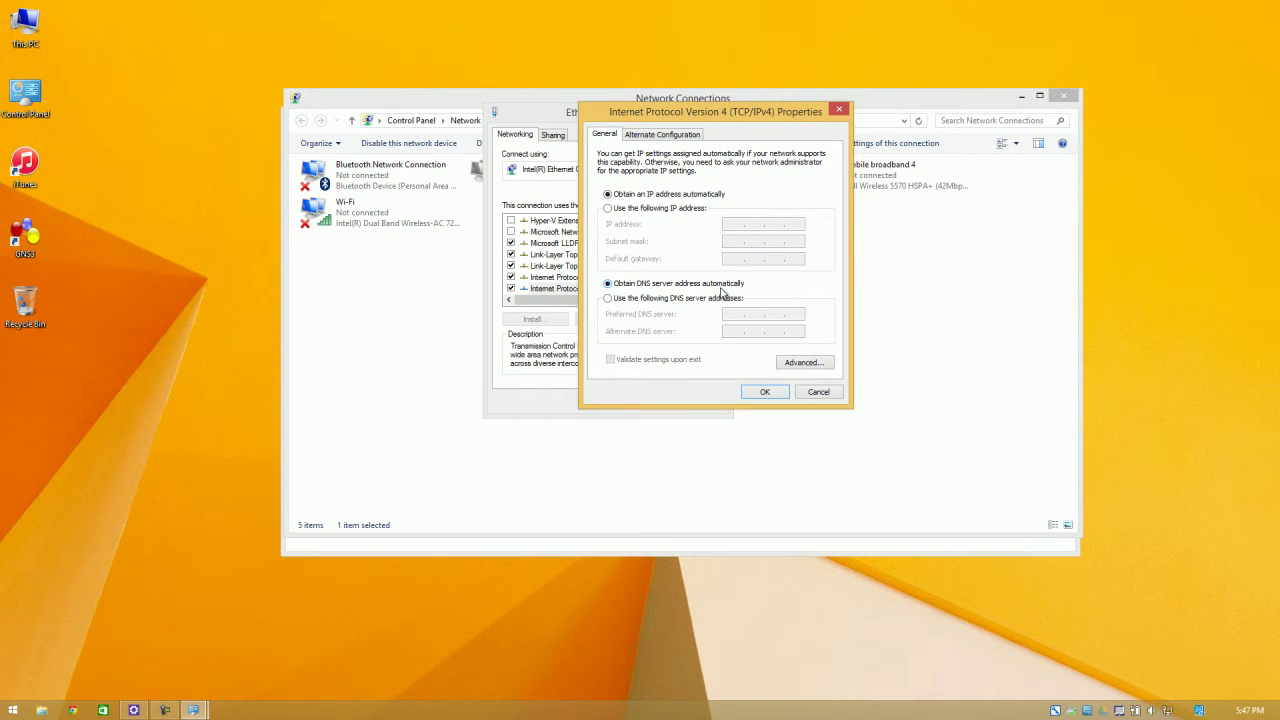
click(660, 208)
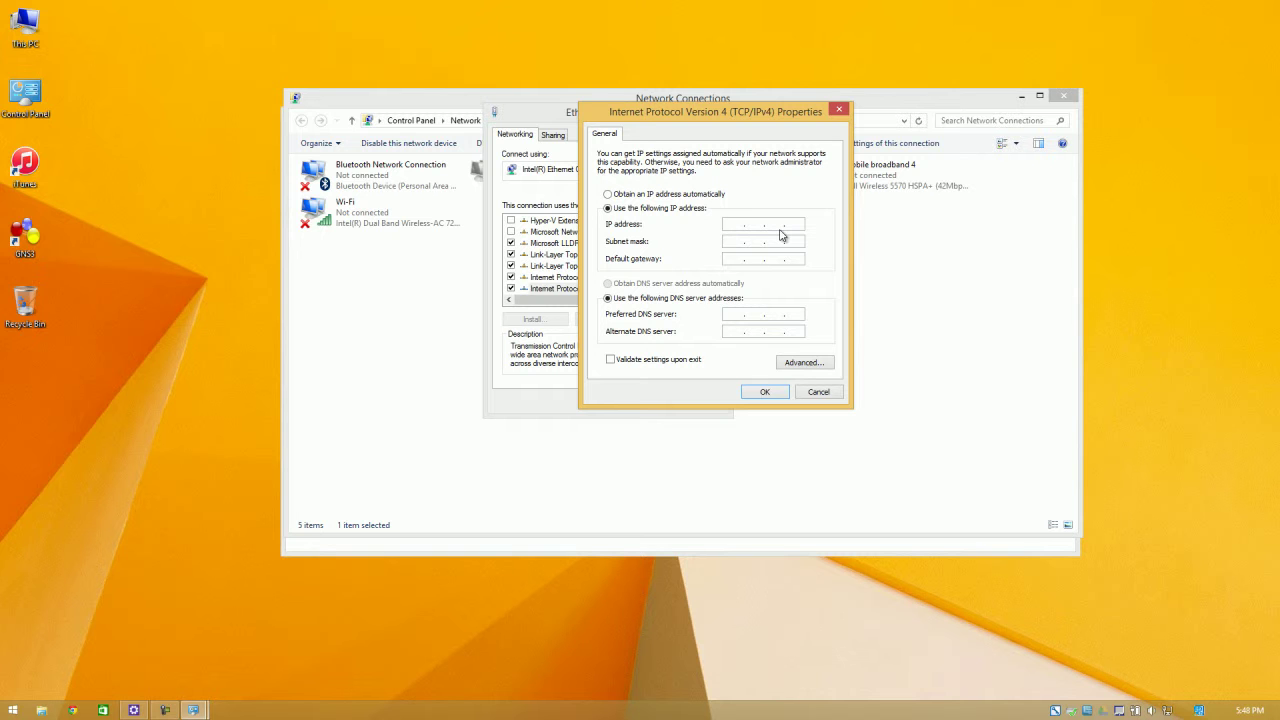
click(616, 194)
click(612, 283)
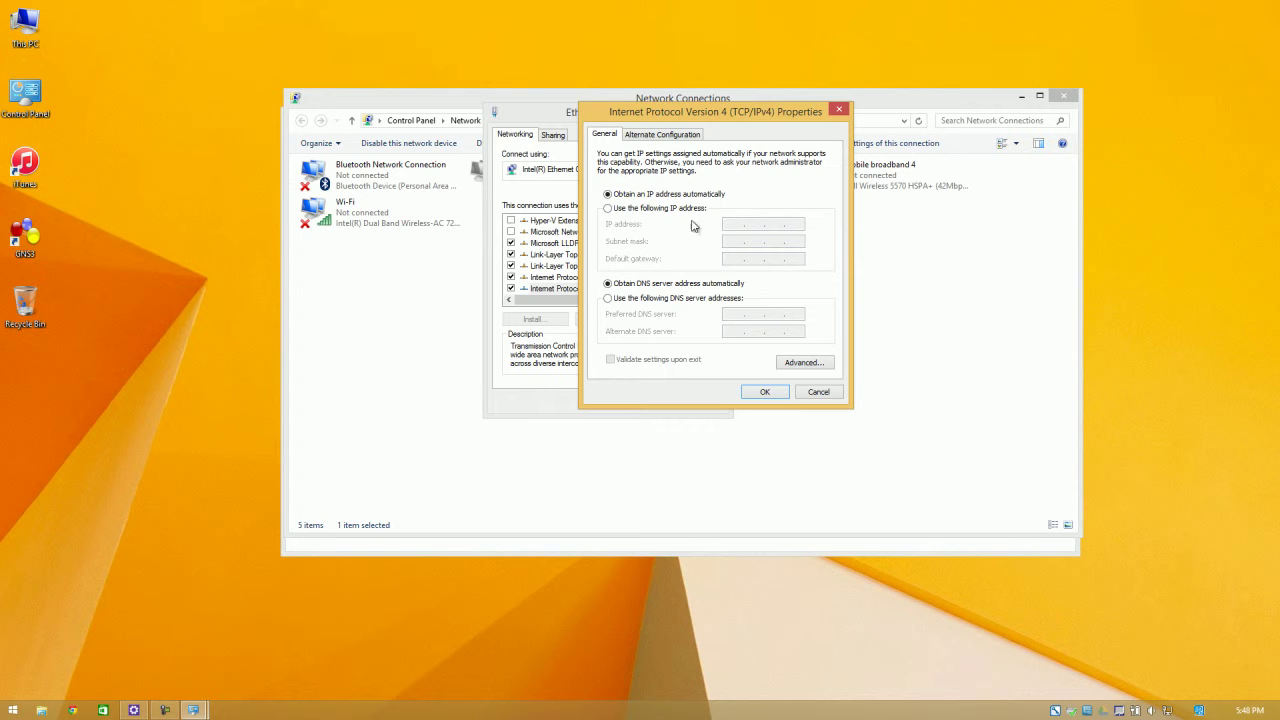
- Switch to manual IP addressing with address 192.168.0.1, subnet mask 255.255.255.0 and default gateway 192.168.0.254
click(609, 211)
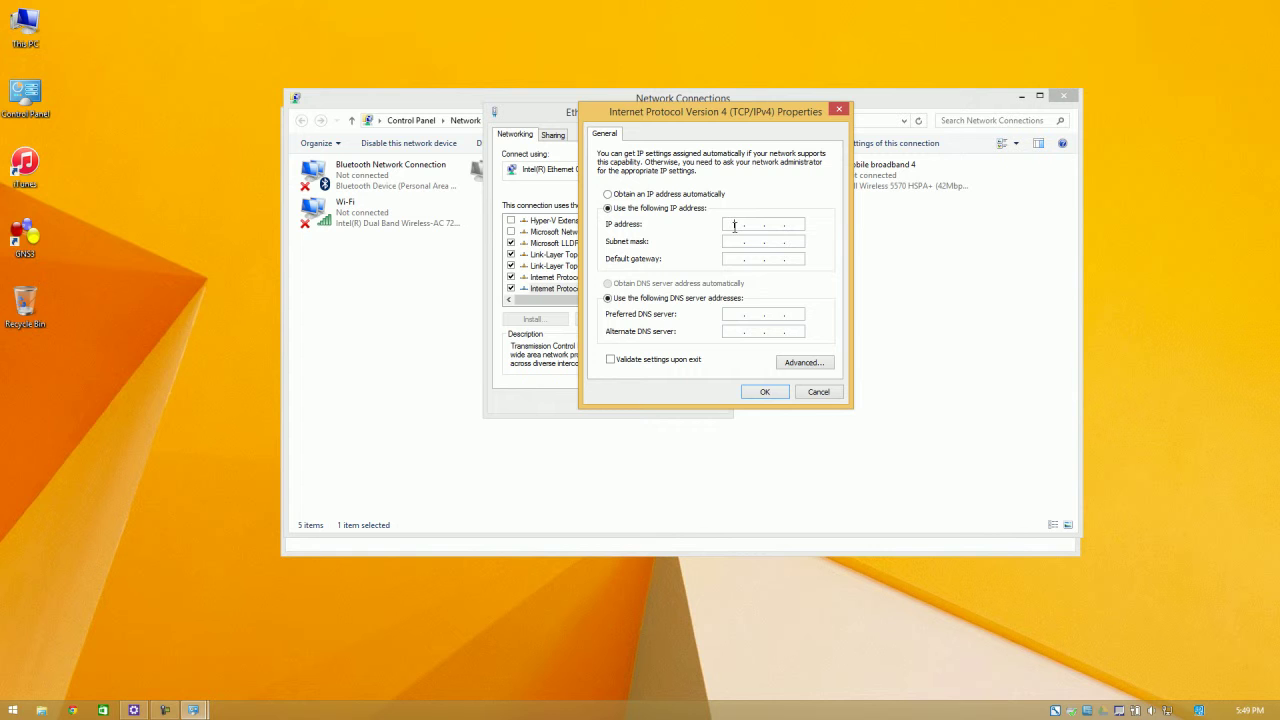
click(734, 226)
text(192 . 168 . 0 .)
text(1)
click(735, 241)
text(192 . 168 . 0 . 254)
- Change the default gateway to 10.0.1.254 and the IP address to 10.0.1.1
drag(743, 258, 711, 258)
text(10.0.1.1254)
double_click(731, 224)
text(10 . 0 . 1 .)
- Enter 203.182 as the first two octets of the preferred DNS server address
click(735, 316)
text(203.182)
click(796, 258)
drag(730, 121, 736, 118)
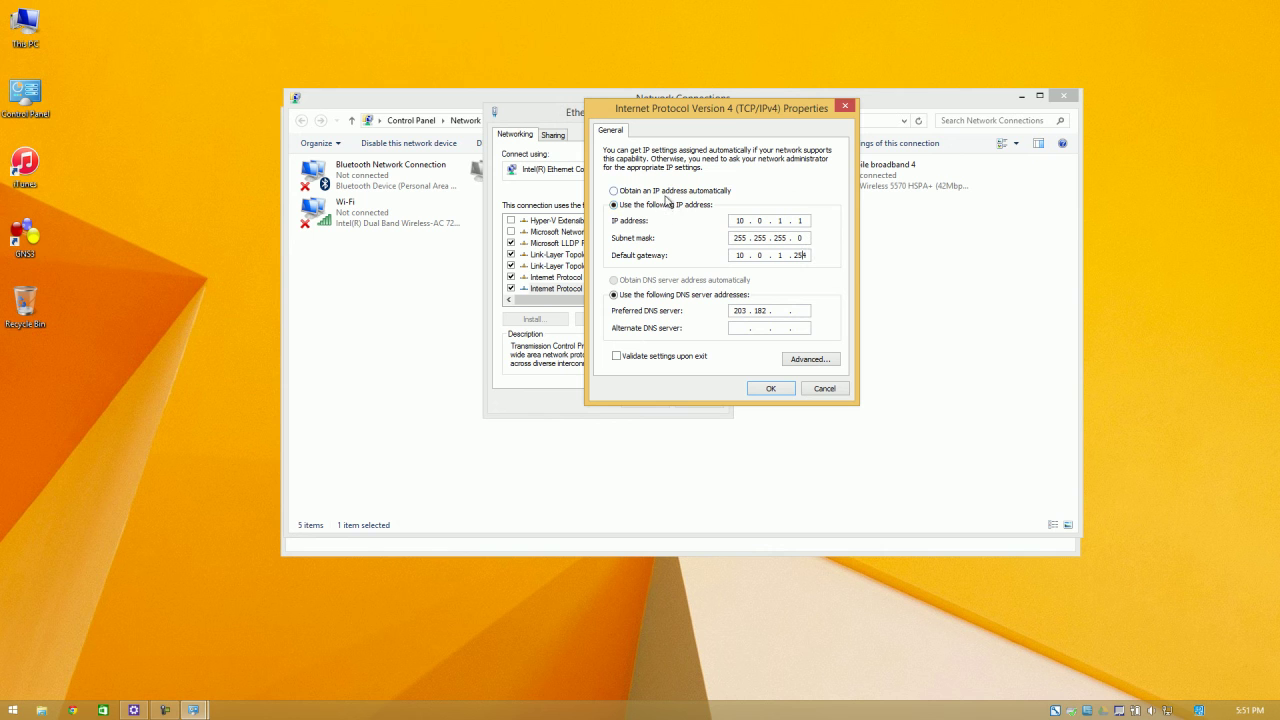
drag(728, 112, 730, 115)
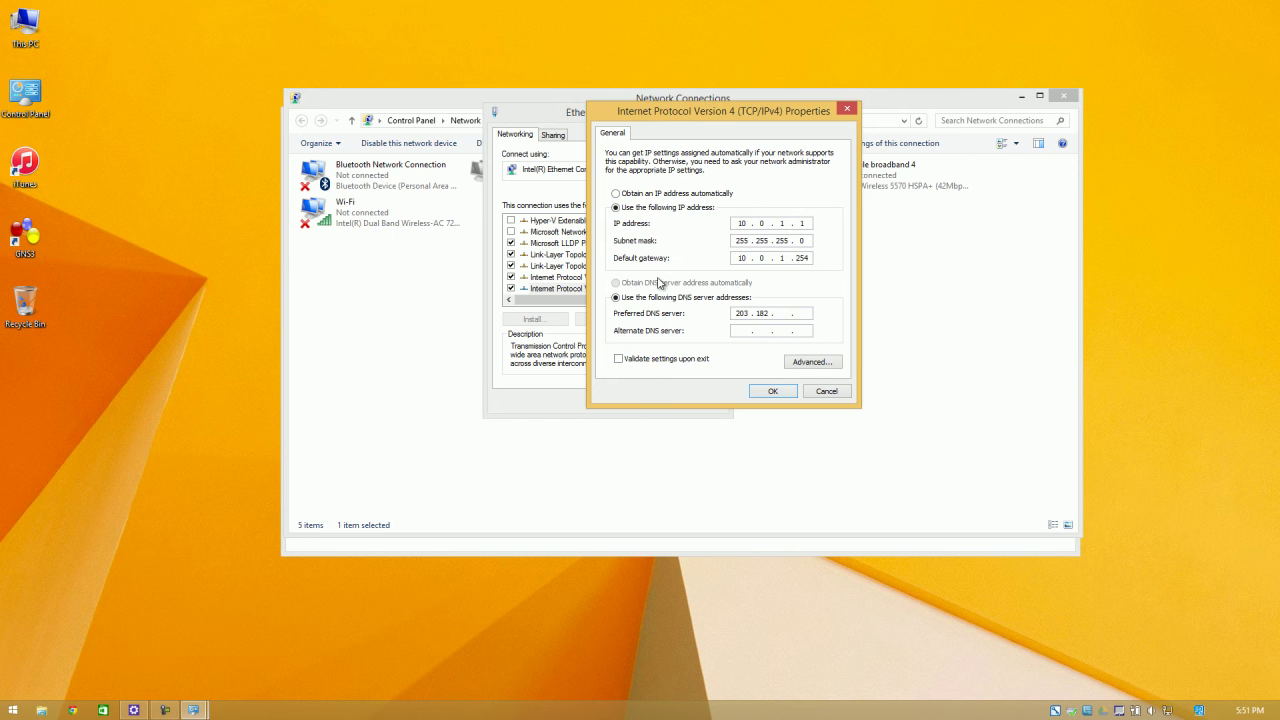
drag(763, 113, 780, 117)
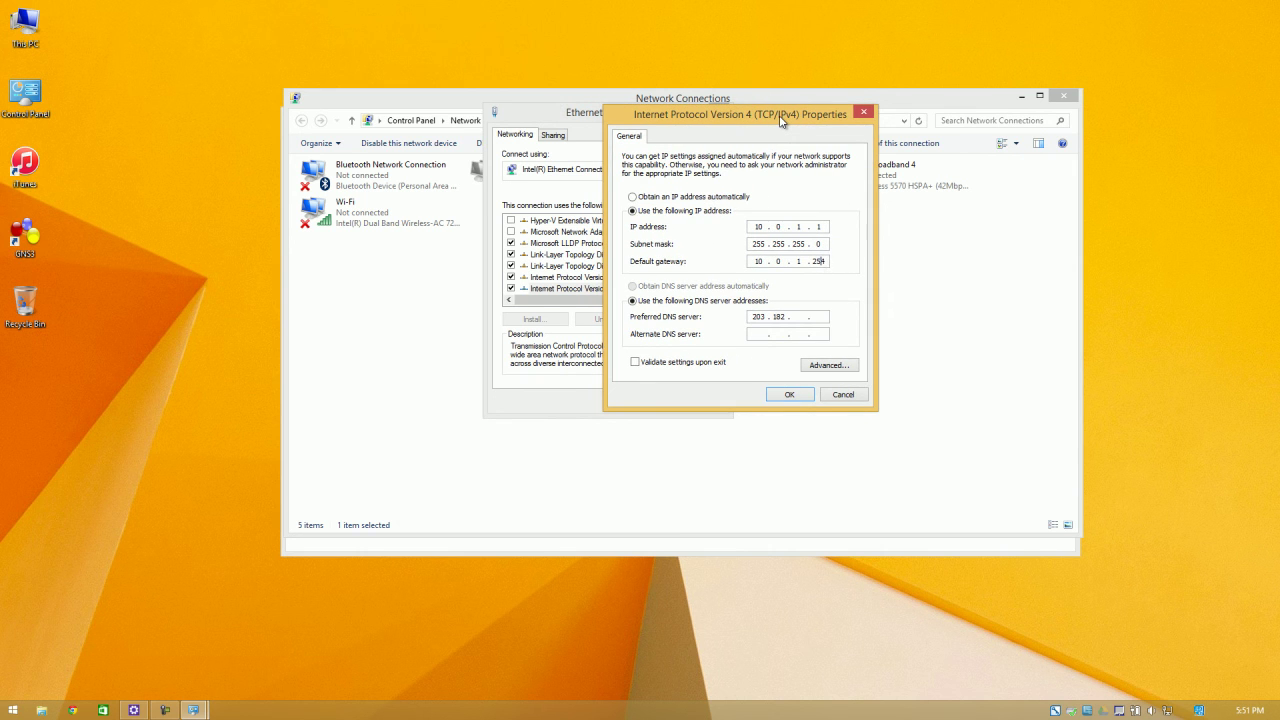